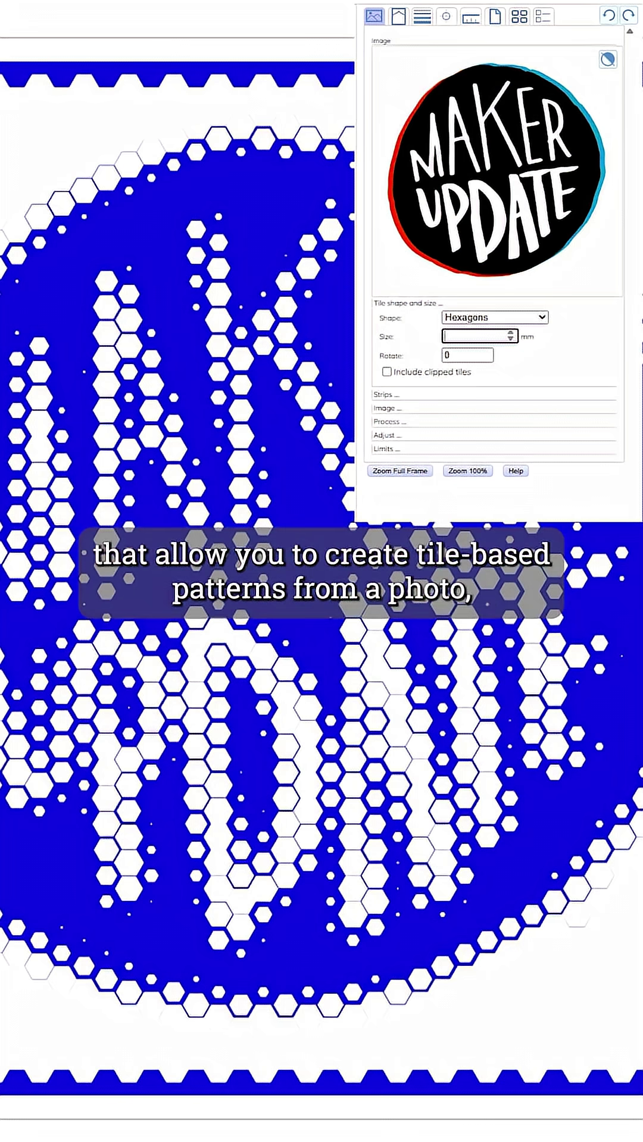
{"action": "type", "text": "4"}
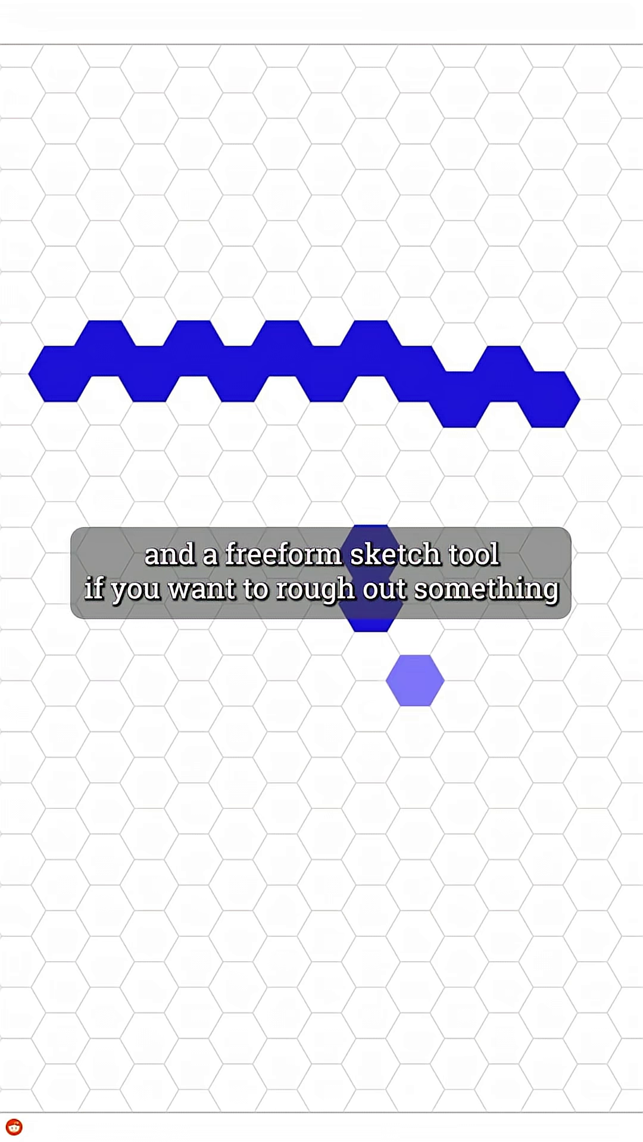